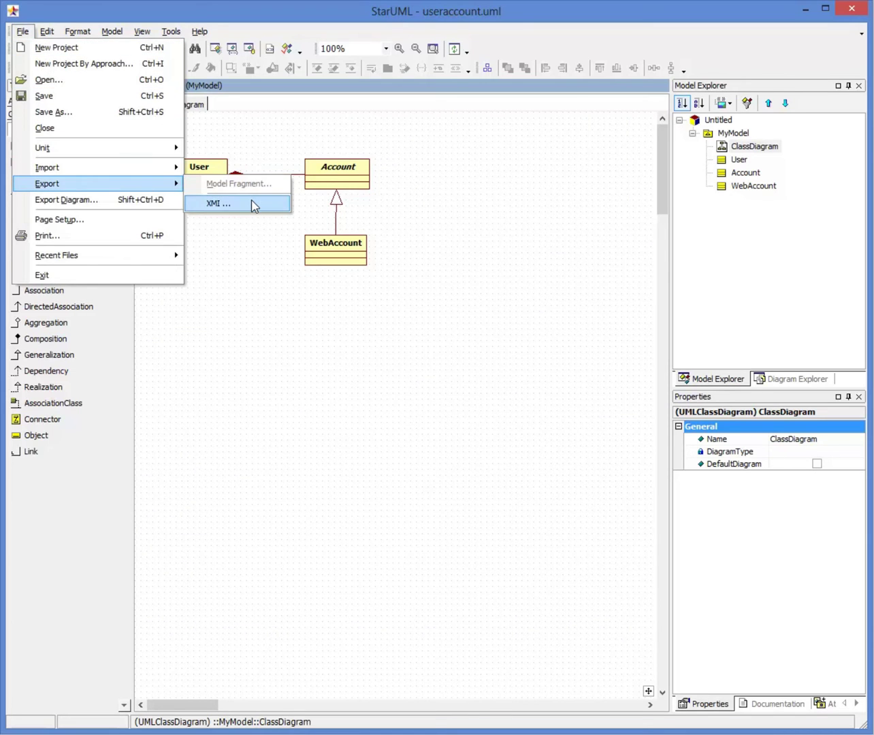
Step: Export the StarUML class diagram as XMI file 'useraccount', then sign in to GenMyModel
left_click(255, 210)
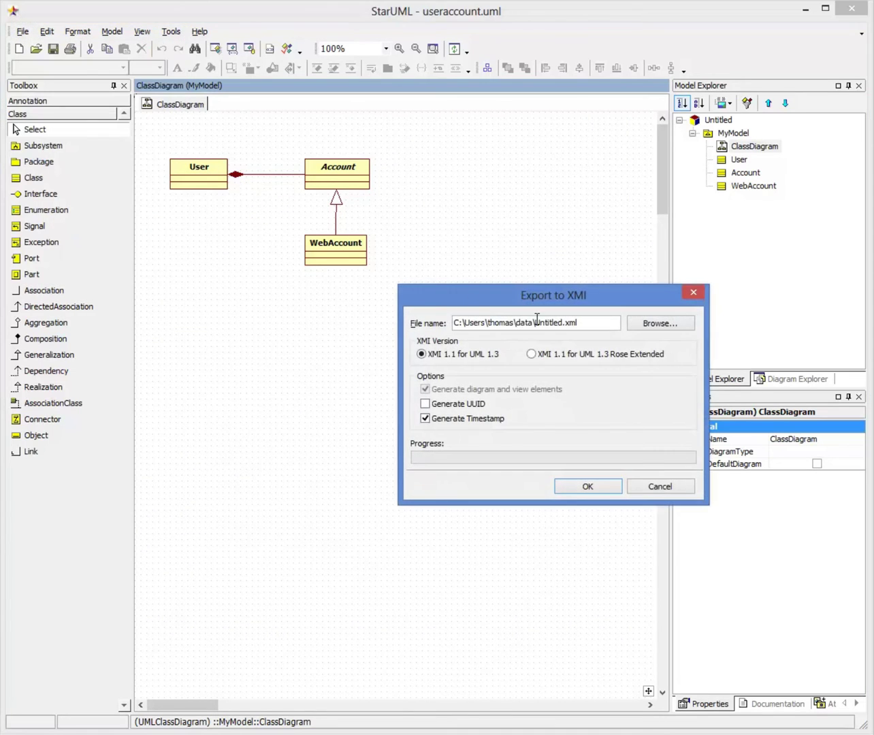
double_click(537, 322)
type("useraccount")
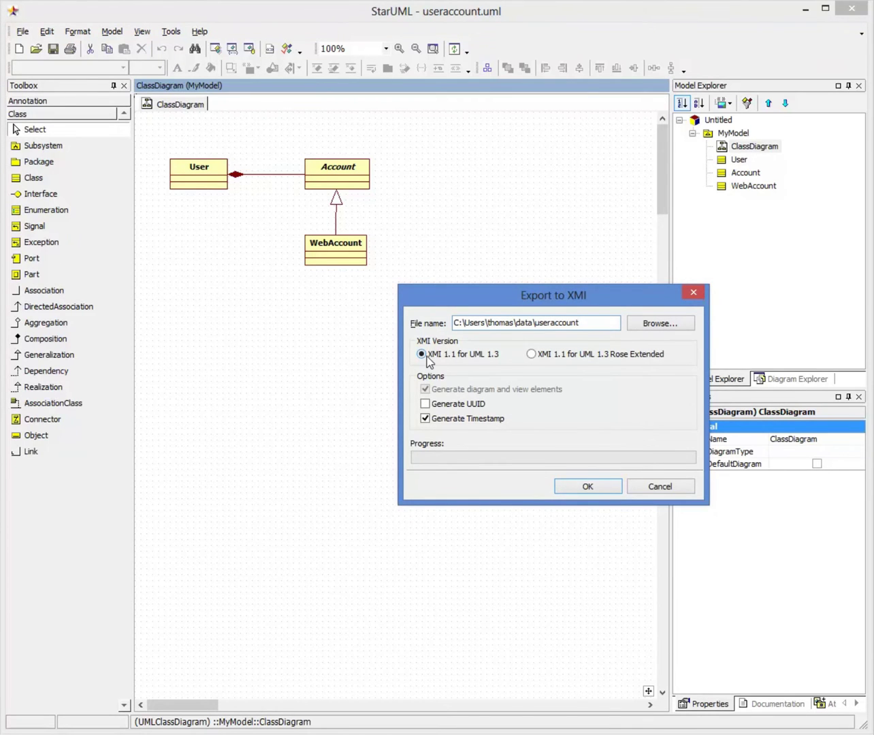
left_click(566, 489)
left_click(593, 440)
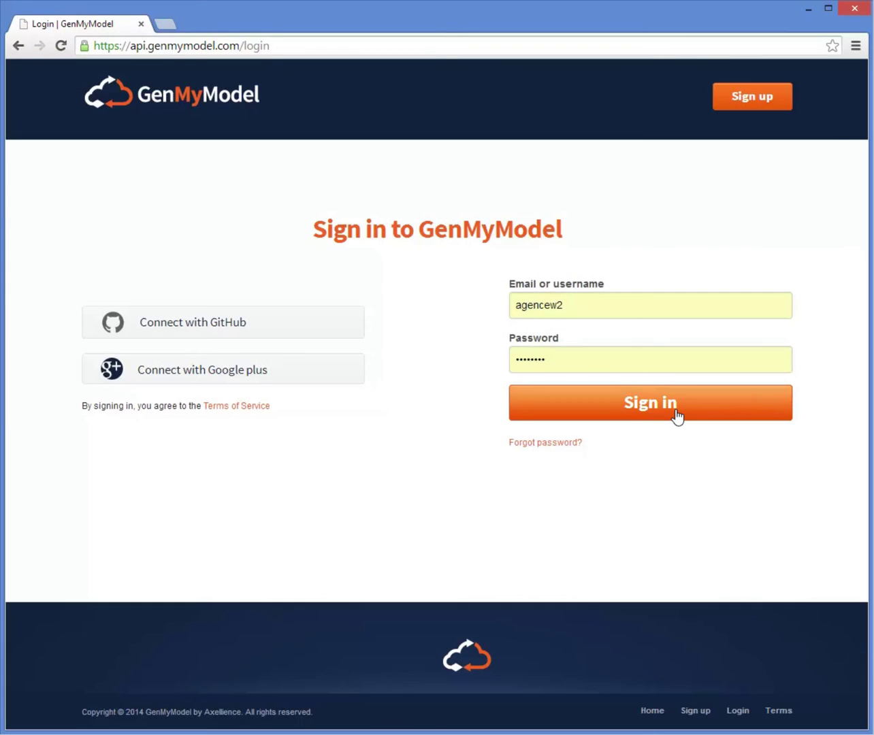
left_click(678, 416)
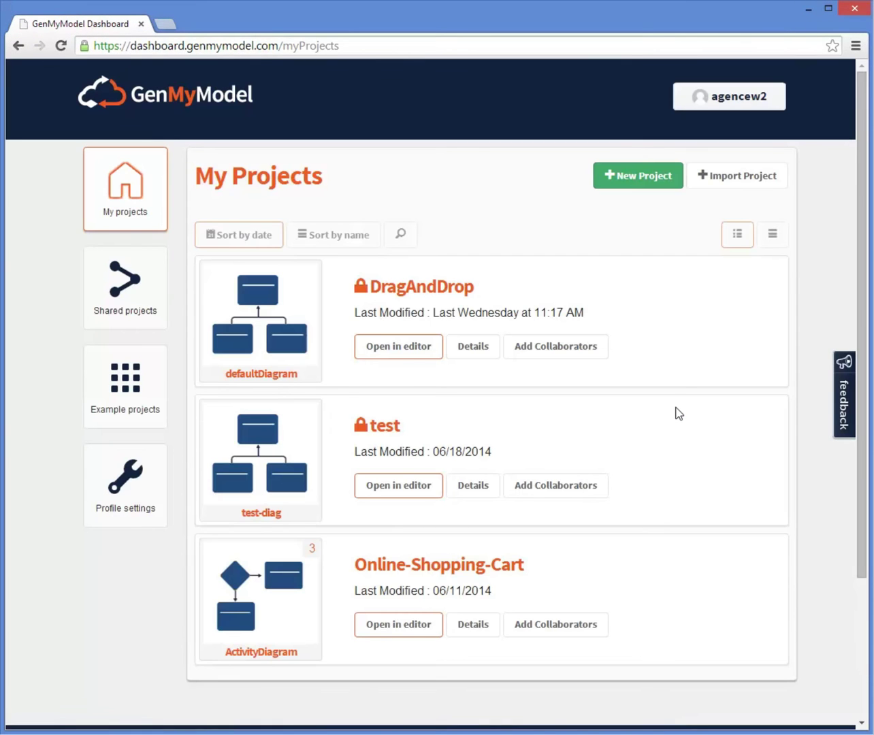
Step: Import useraccount.xml as the private project 'UserAccount' and open it in the editor
left_click(726, 188)
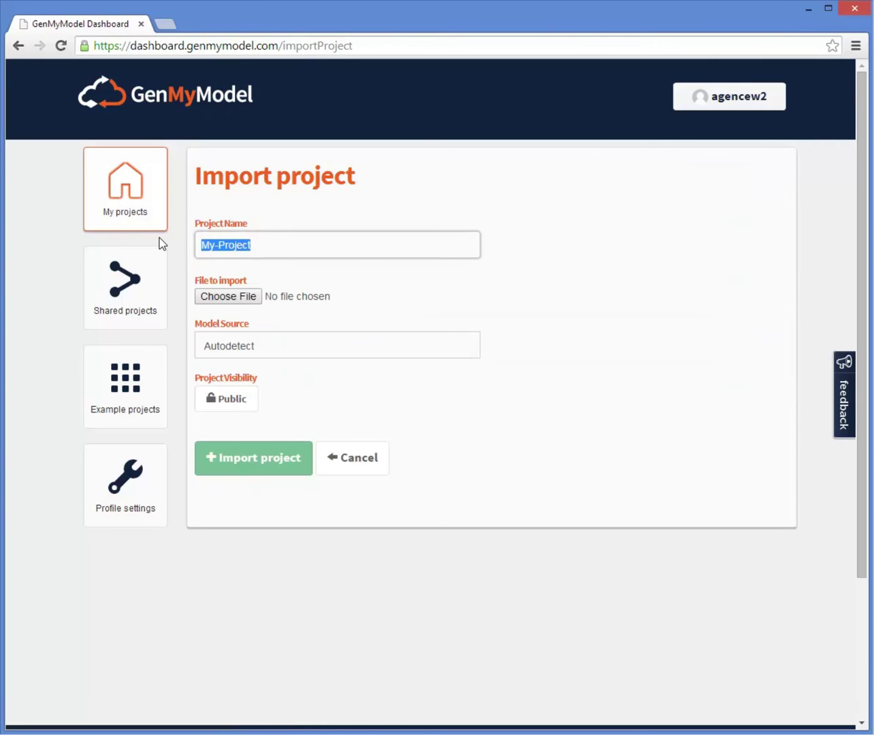
type("UserAccount")
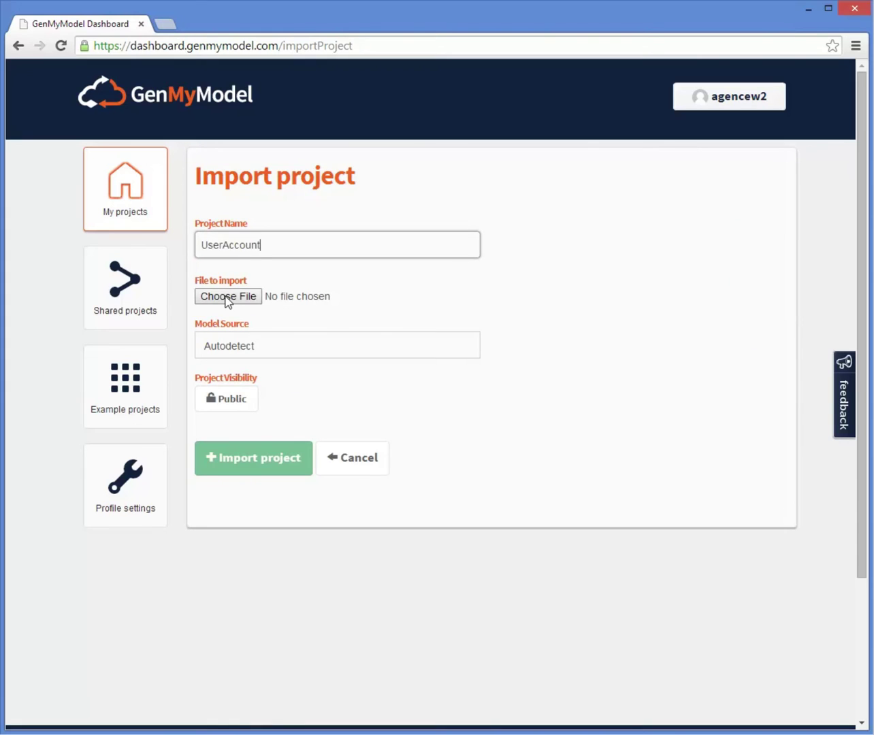
left_click(226, 298)
left_click(276, 137)
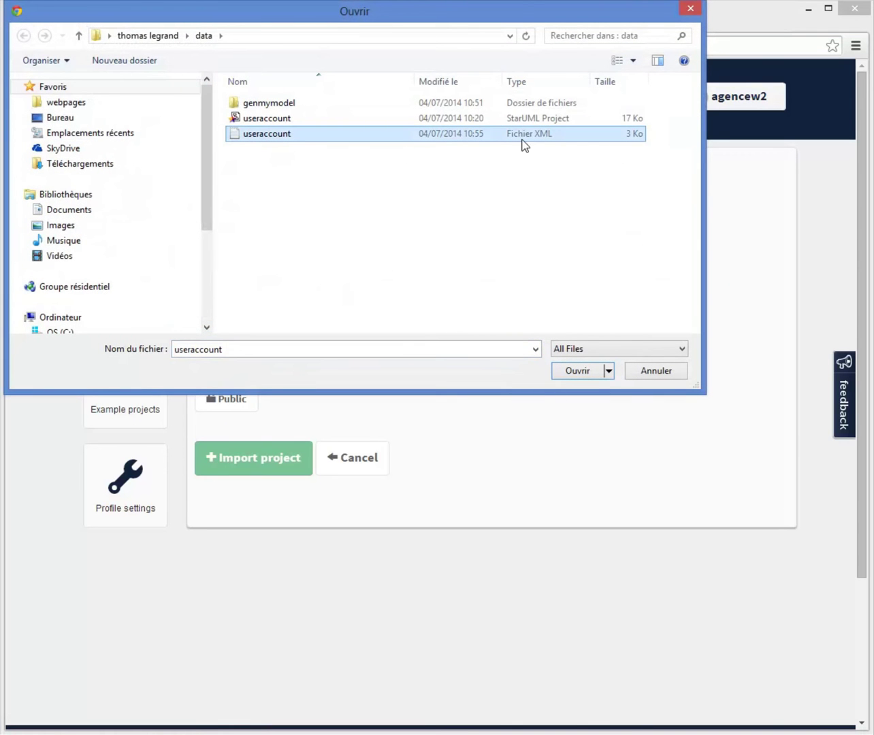
left_click(563, 374)
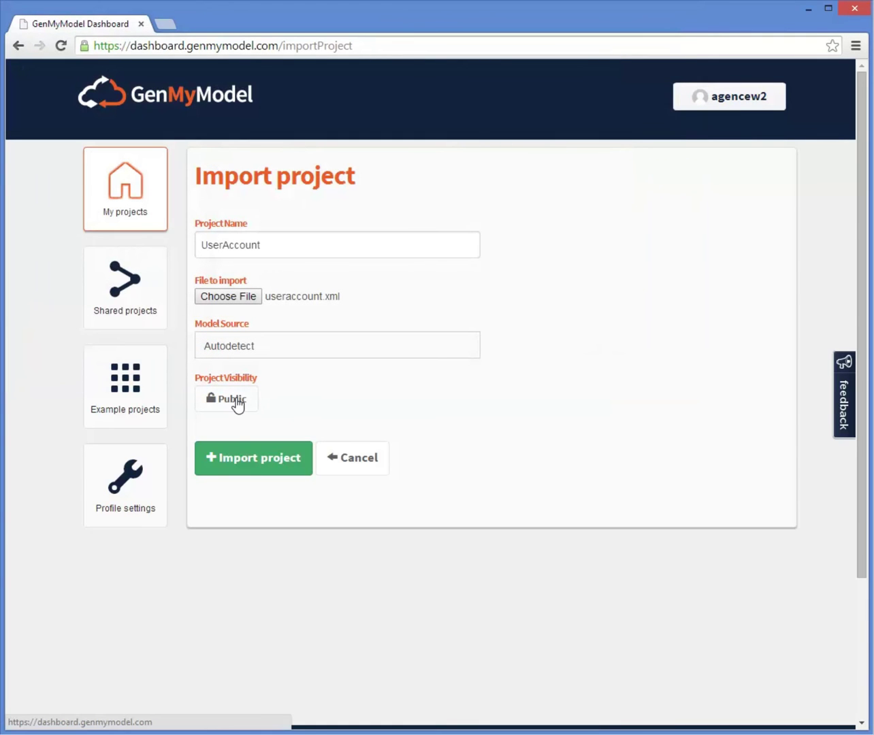
left_click(241, 456)
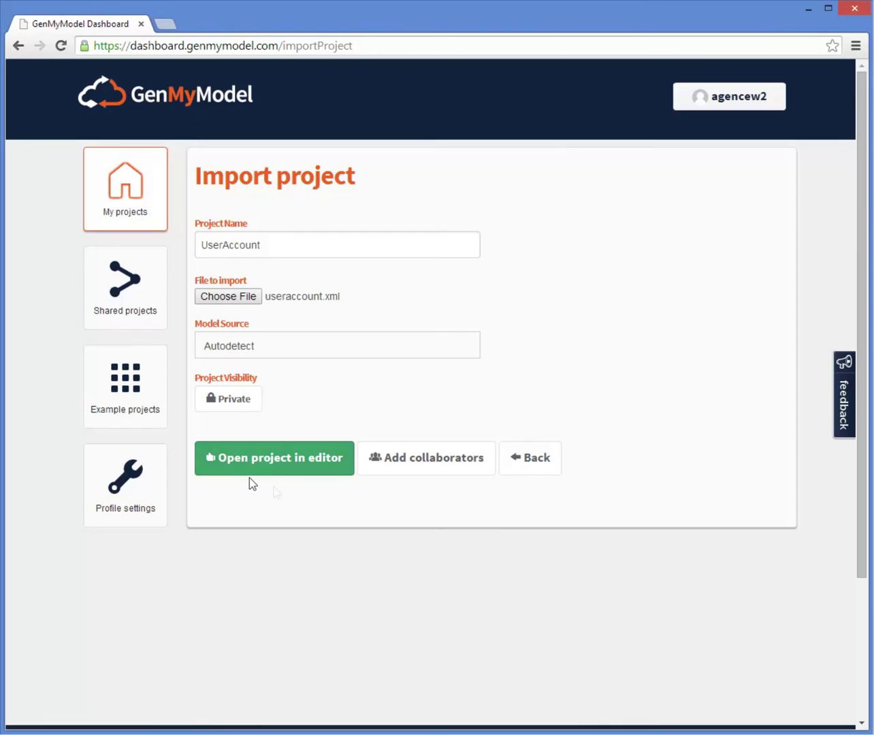
left_click(276, 472)
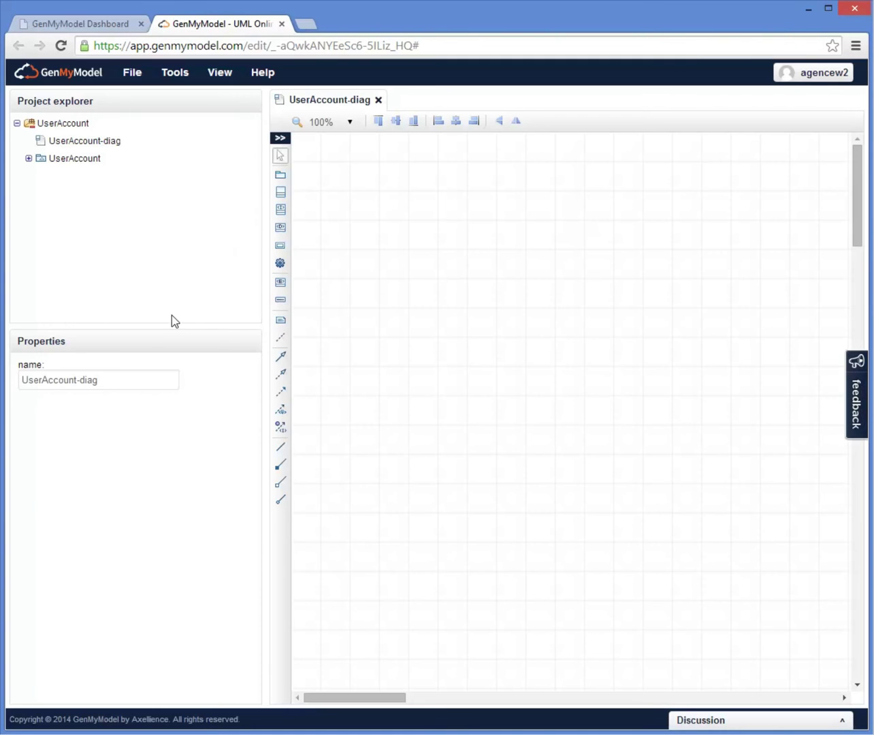
Step: Expand UserAccount and MyModel in the explorer and drop User and Account onto the diagram
left_click(29, 158)
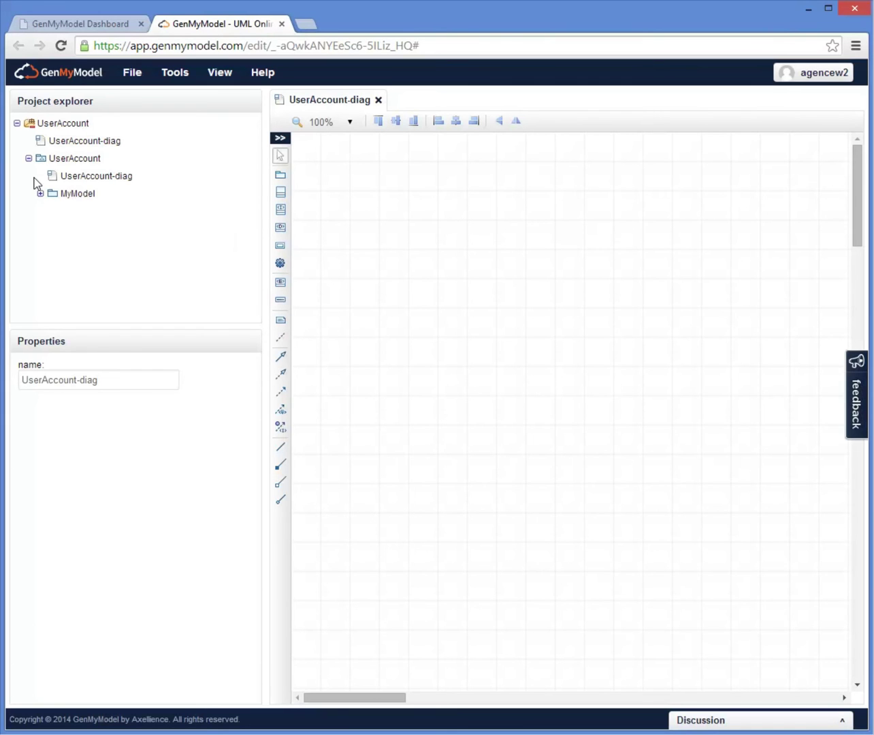
left_click(40, 194)
left_click_drag(75, 211, 323, 198)
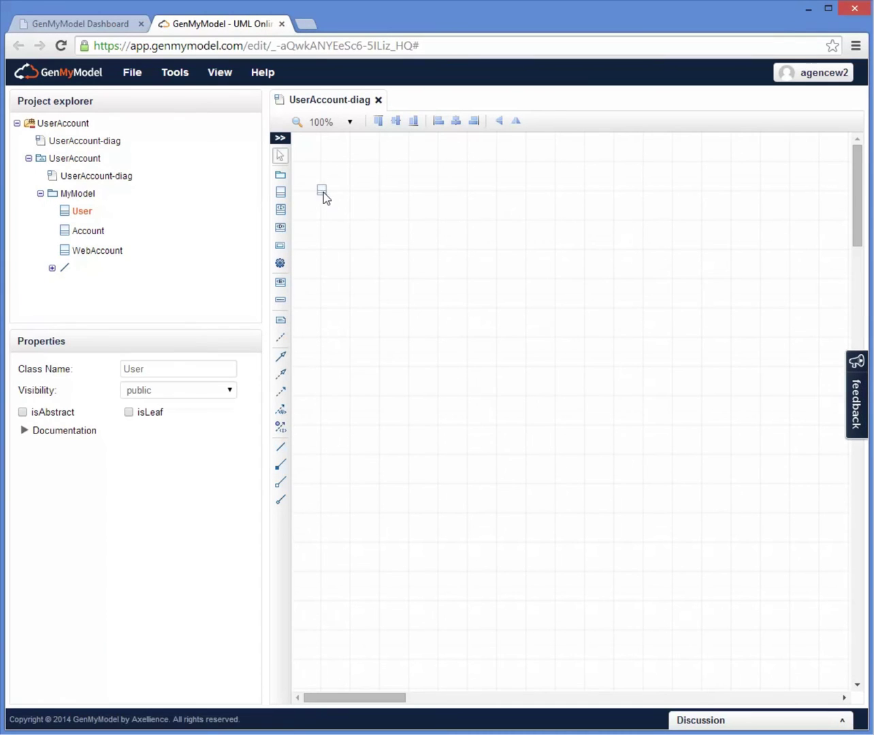
left_click(361, 269)
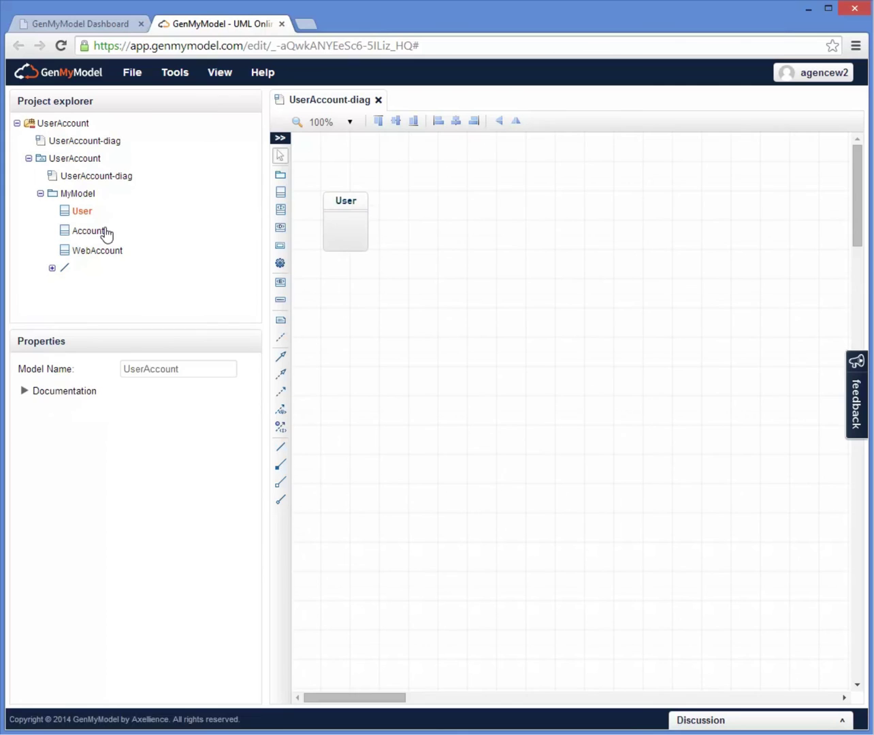
mouse_move(102, 233)
left_mouse_down()
mouse_move(311, 235)
mouse_move(476, 258)
left_mouse_up()
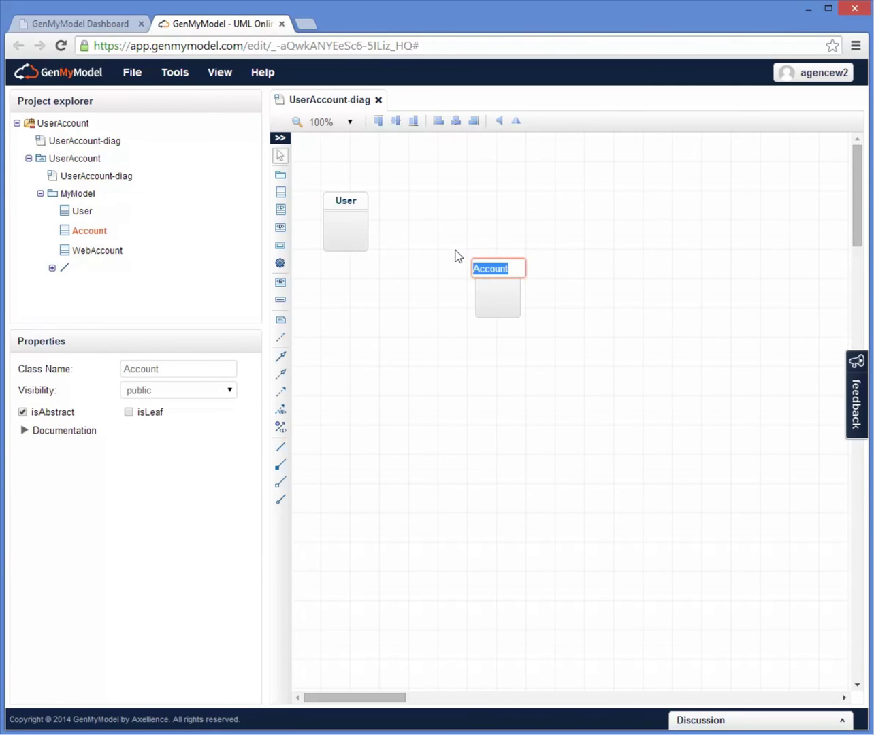
left_click(458, 254)
Step: Add a new package named 'mypackage' to the canvas from the palette
left_click(280, 138)
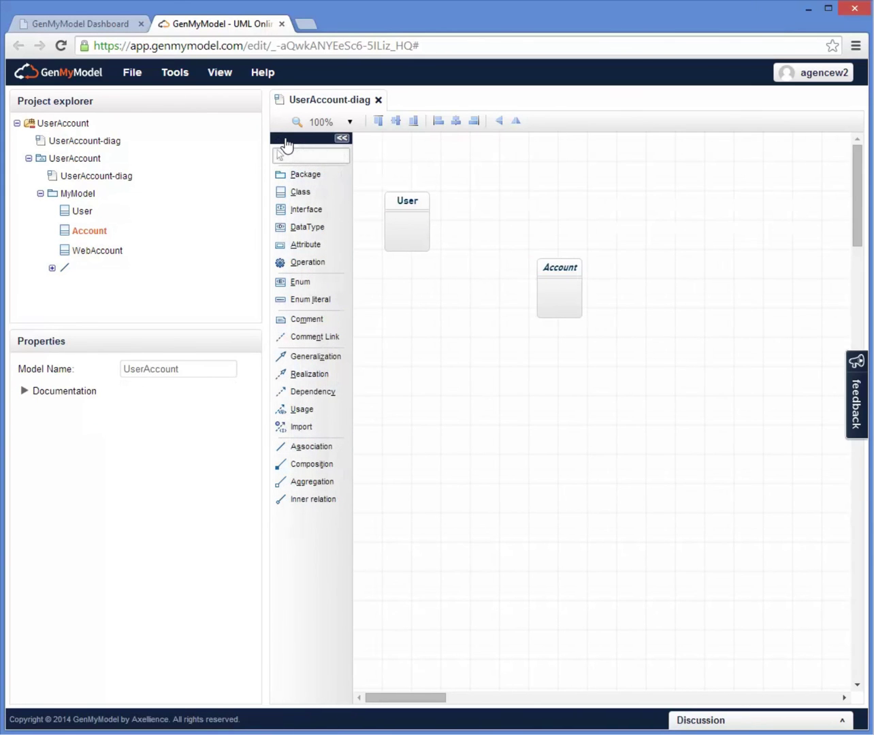
left_click(295, 176)
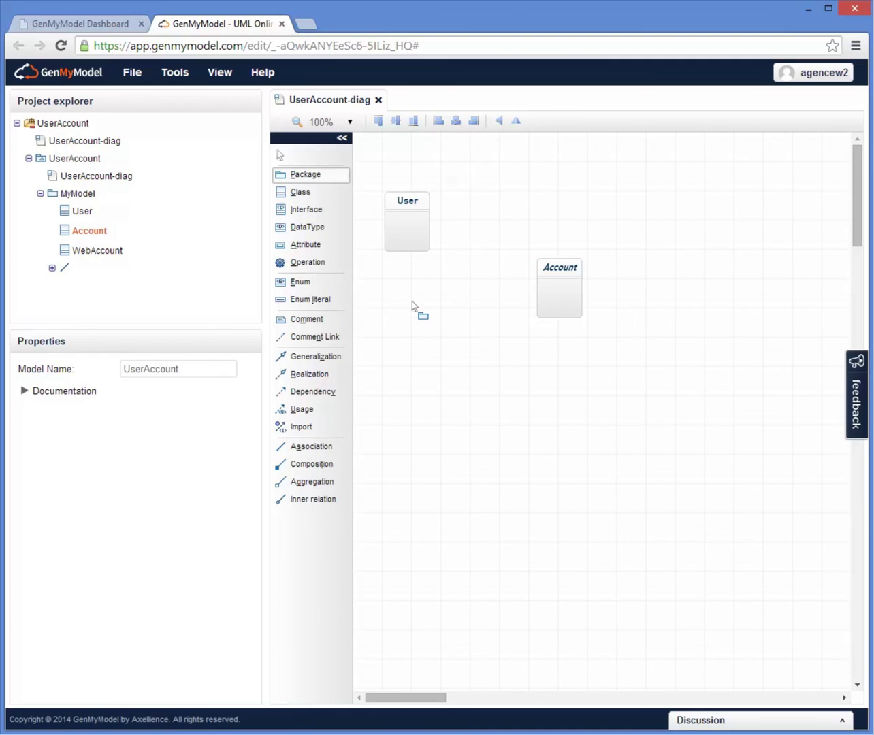
left_click(412, 303)
left_click(536, 354)
Step: Move Account into mypackage, enlarge and reposition the package, and bring up the canvas actions
mouse_move(555, 301)
left_mouse_down()
mouse_move(452, 358)
mouse_move(512, 412)
mouse_move(517, 345)
mouse_move(574, 246)
left_mouse_up()
left_click(486, 395)
right_click(413, 307)
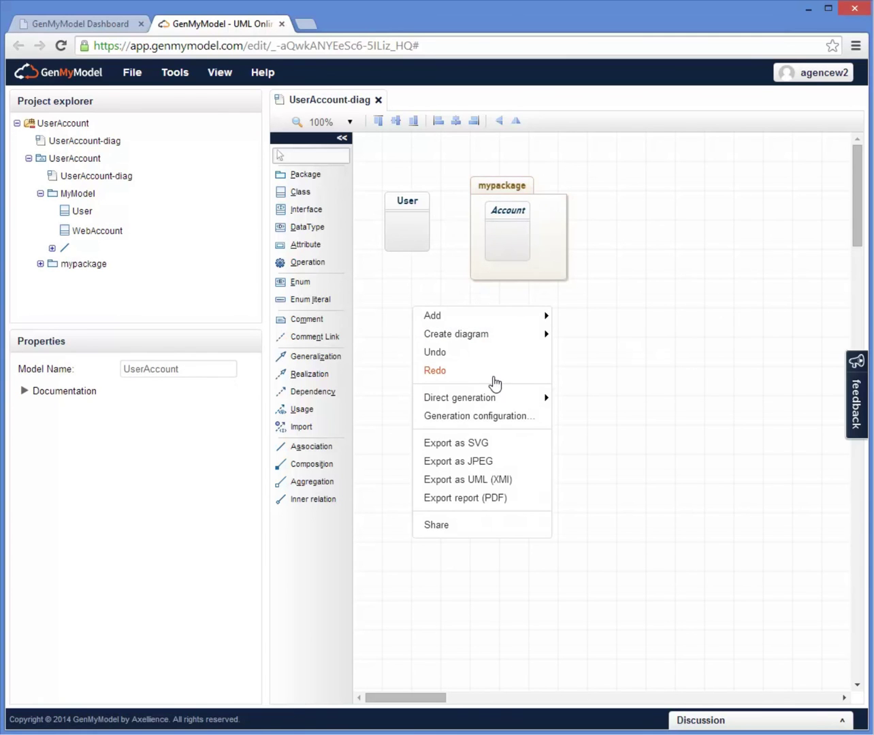